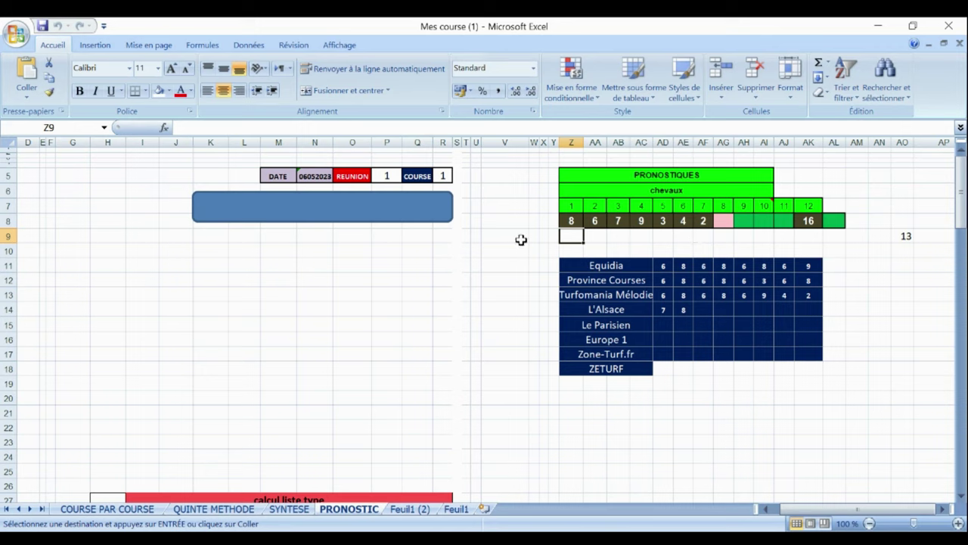
Set the COURSE number to 2 for REUNION 1 and run the forecast macro to refresh the PRONOSTIQUES table.
click(443, 176)
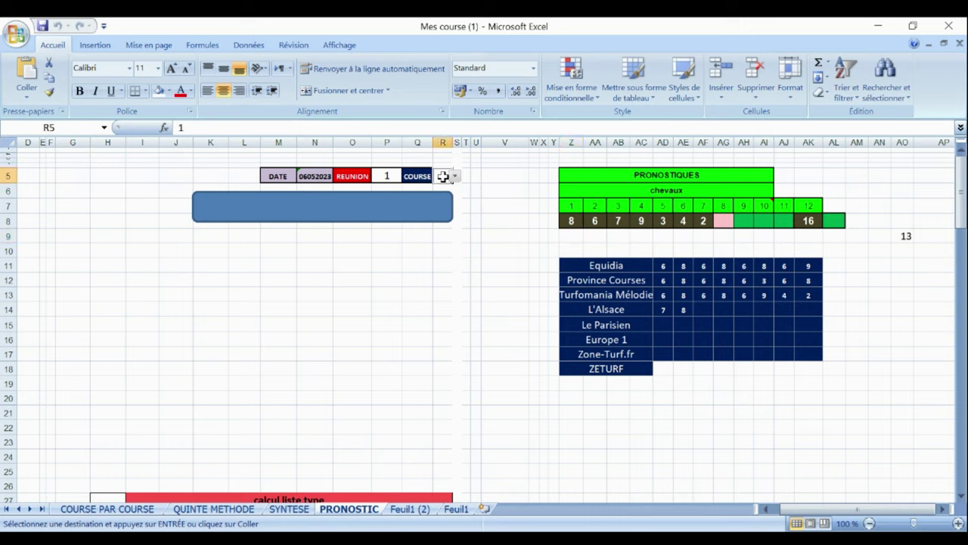
click(455, 177)
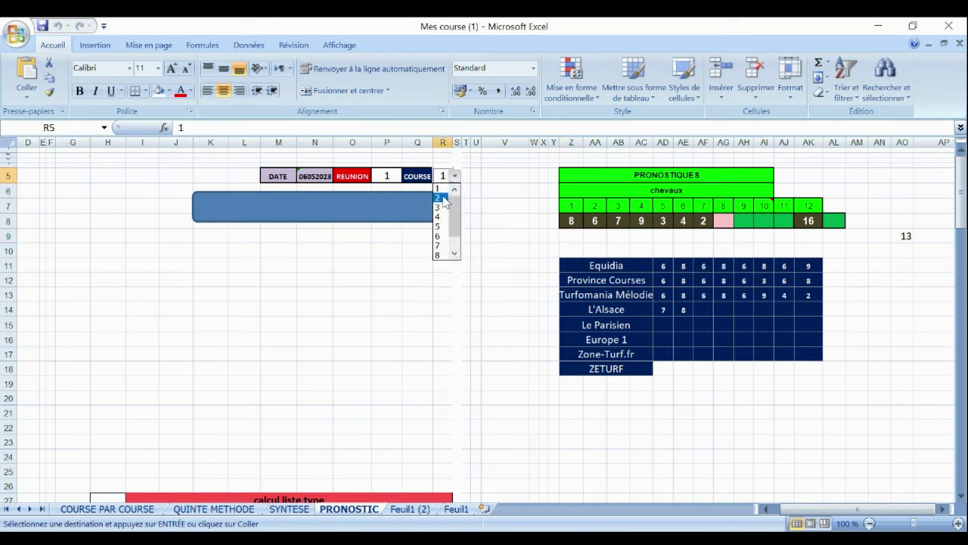
key(Escape)
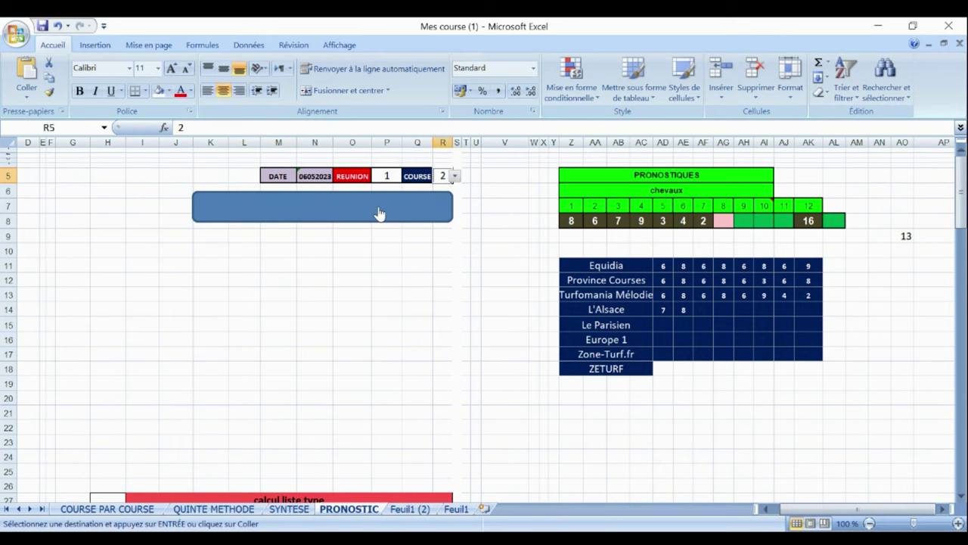
click(378, 213)
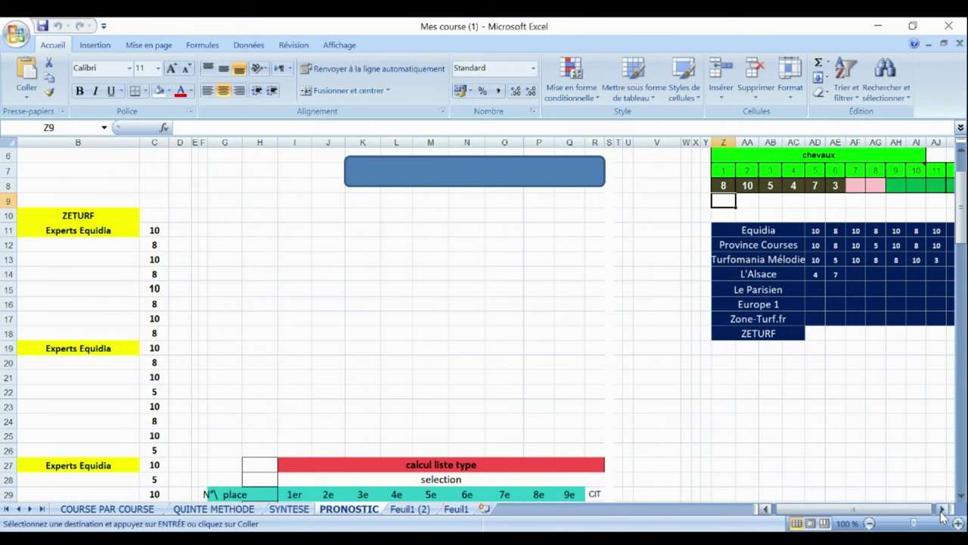
click(942, 510)
click(942, 510)
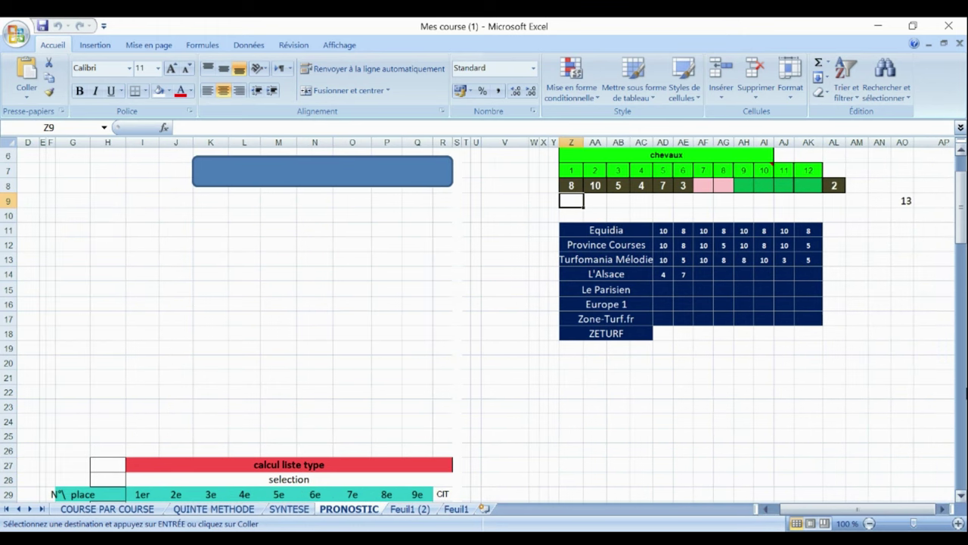
drag(963, 224, 963, 198)
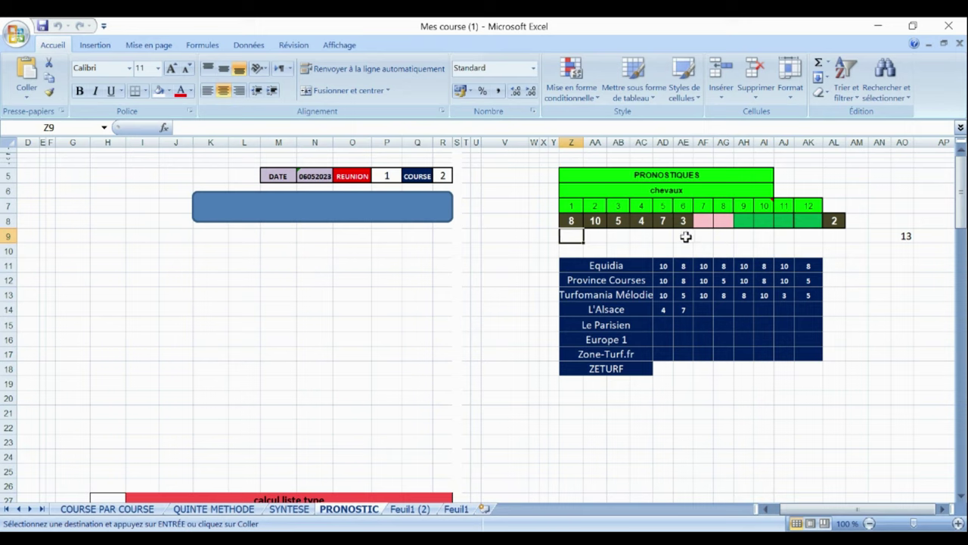
Set the COURSE number to 3 and load that race's forecasts into the PRONOSTIQUES table.
click(443, 176)
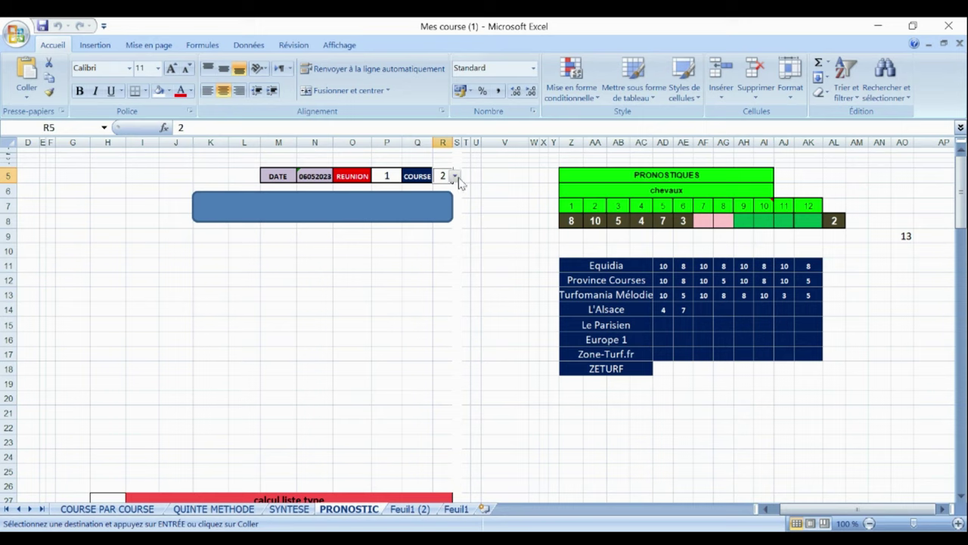
click(454, 177)
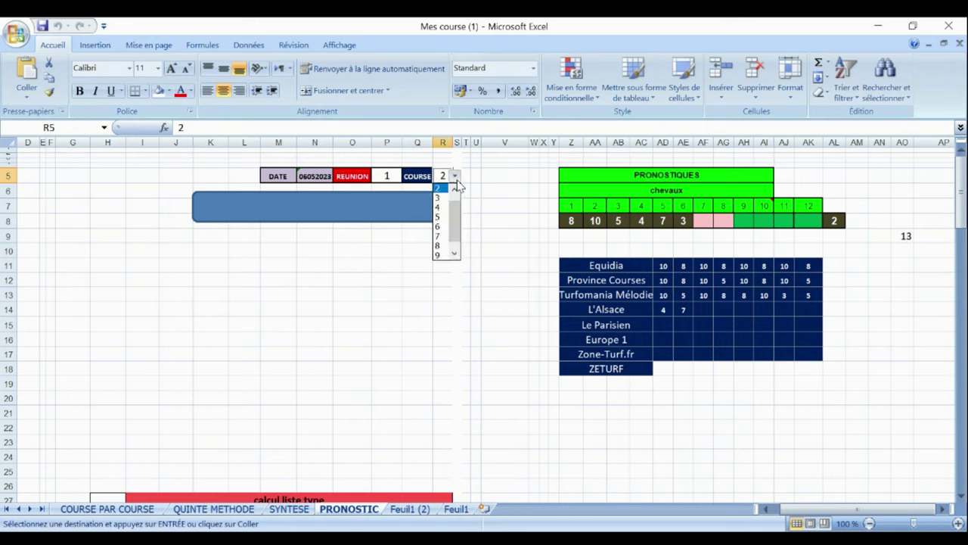
click(438, 197)
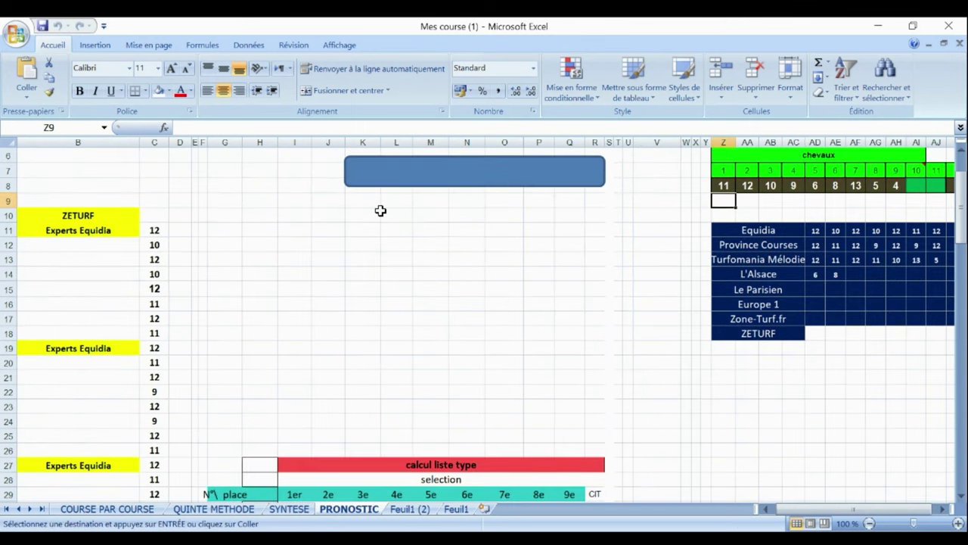
drag(963, 243, 963, 195)
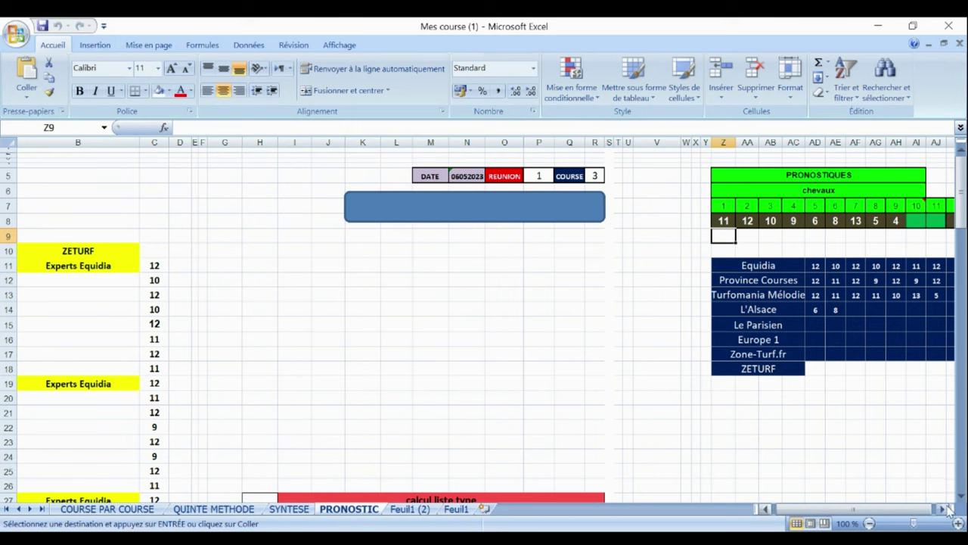
click(949, 509)
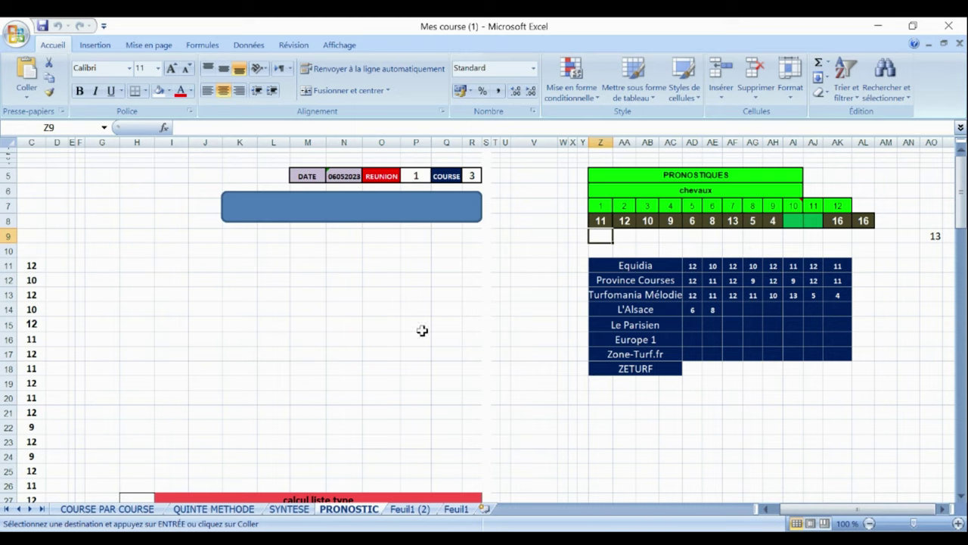
Set the COURSE number to 4 and run the macro that fills in the horse forecasts for that race.
click(470, 173)
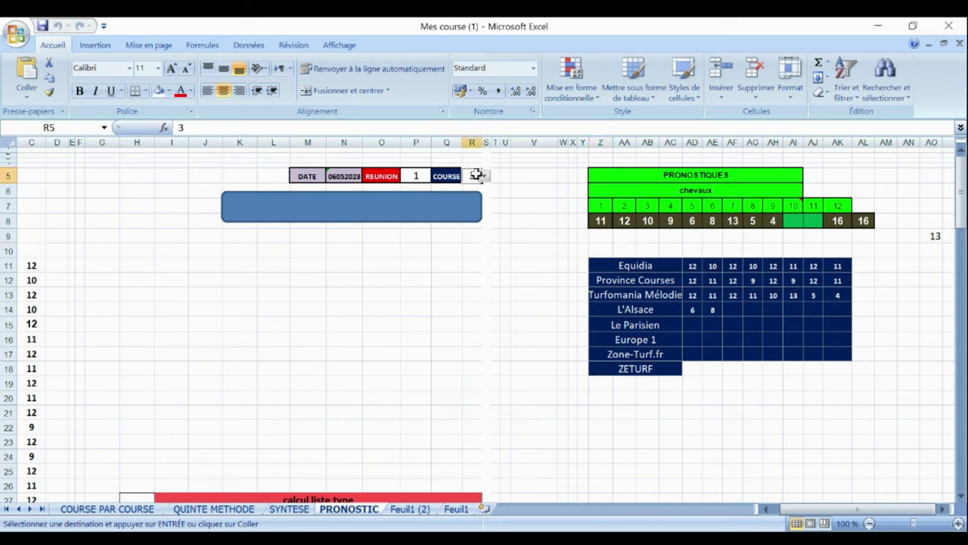
click(485, 176)
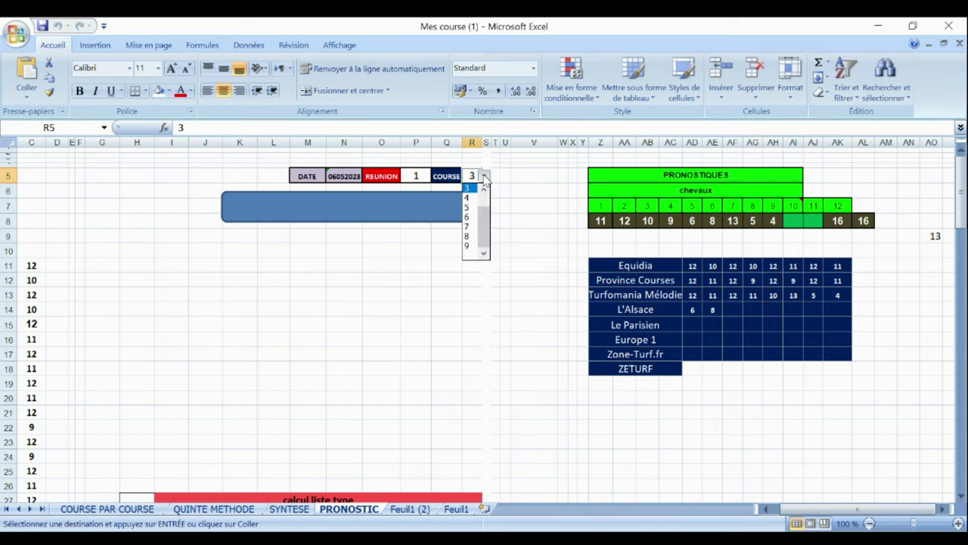
click(469, 197)
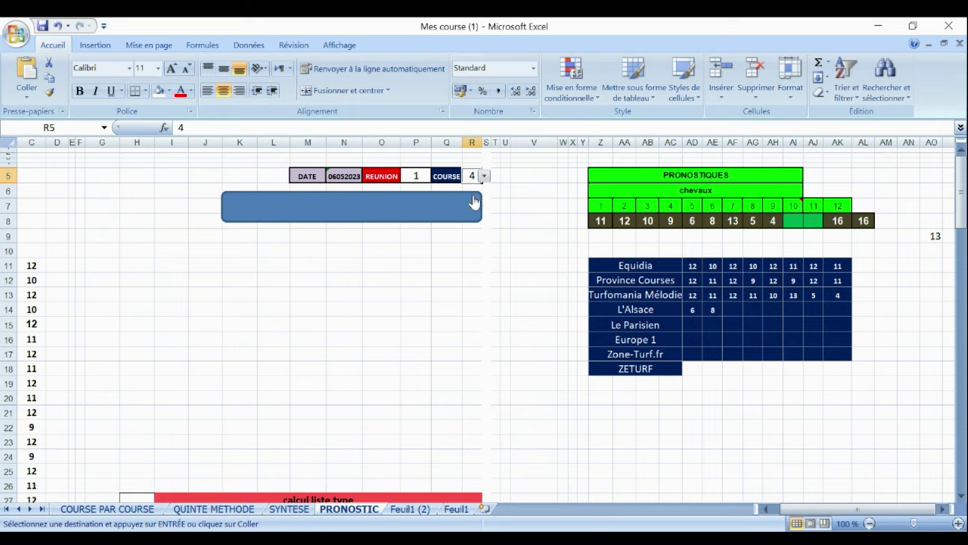
click(406, 204)
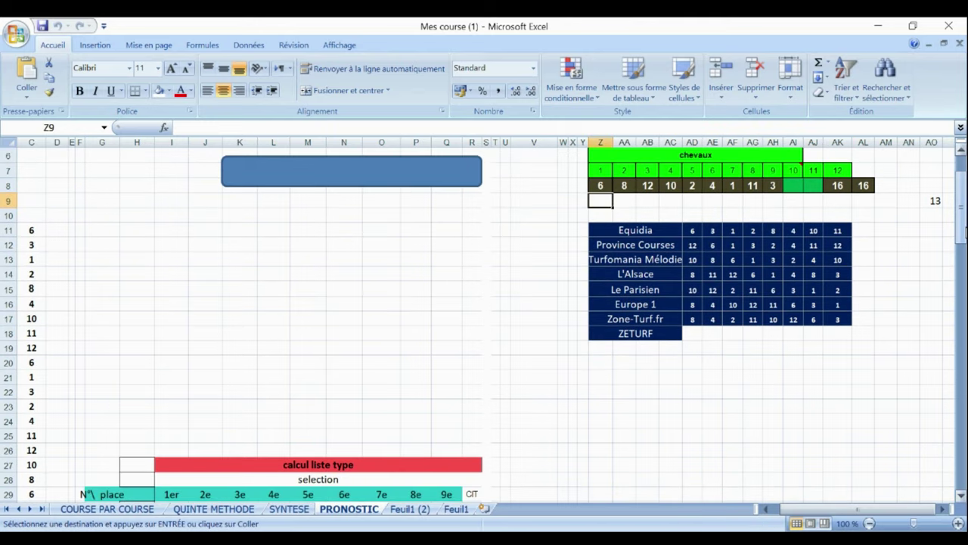
drag(960, 227, 959, 220)
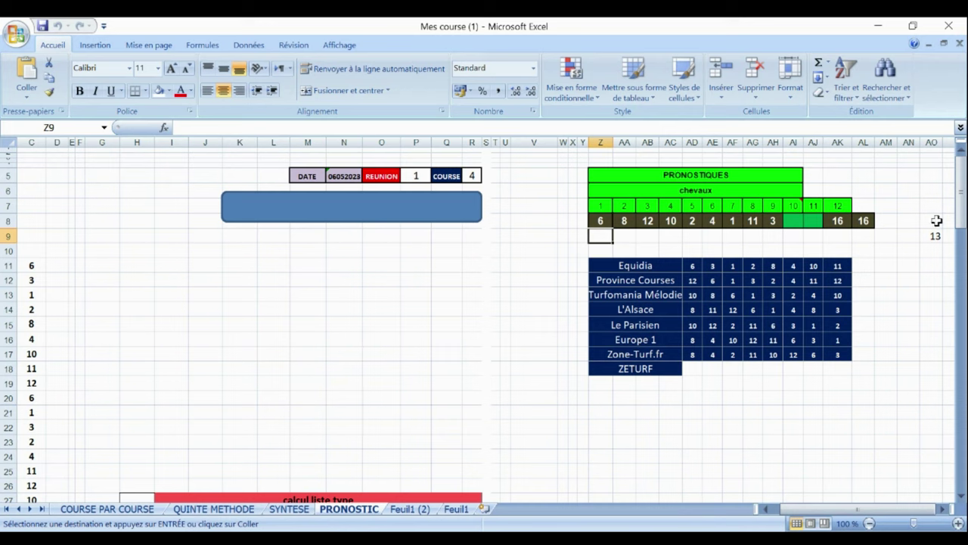
Fill the ranked horse numbers in Z53:Z61, beside the points table, with yellow.
drag(960, 199, 964, 328)
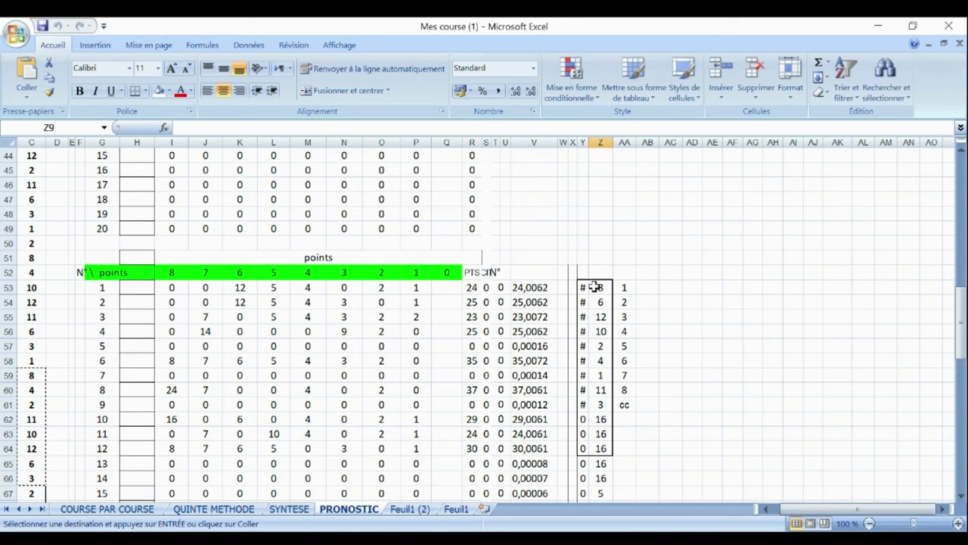
drag(595, 284, 602, 398)
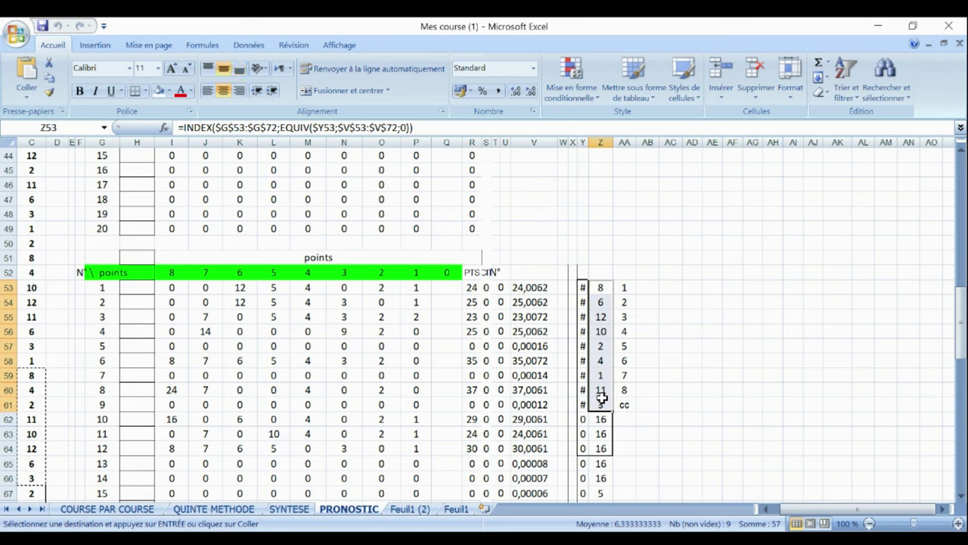
click(170, 92)
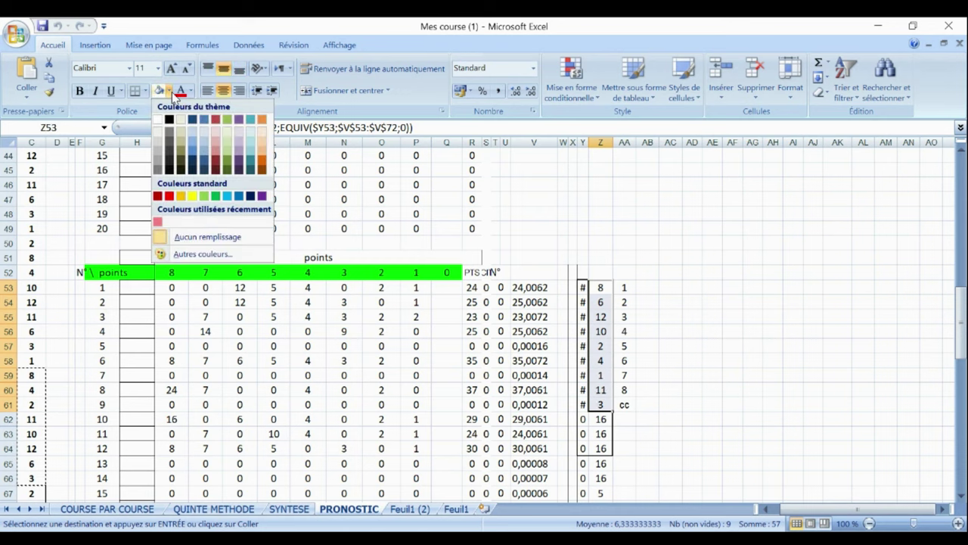
click(191, 194)
click(689, 187)
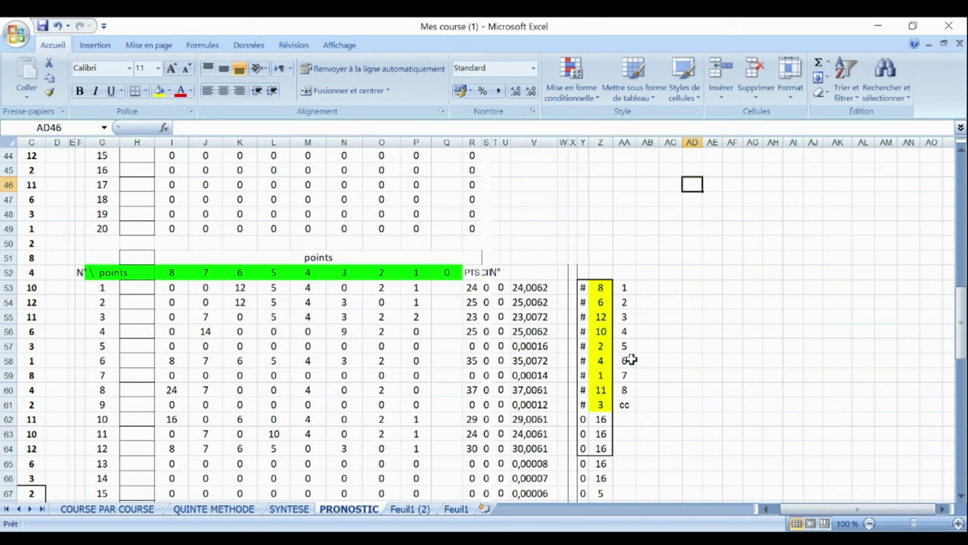
Set the COURSE number to 5 and refresh the PRONOSTIQUES table with that race's forecasts.
drag(962, 333, 960, 185)
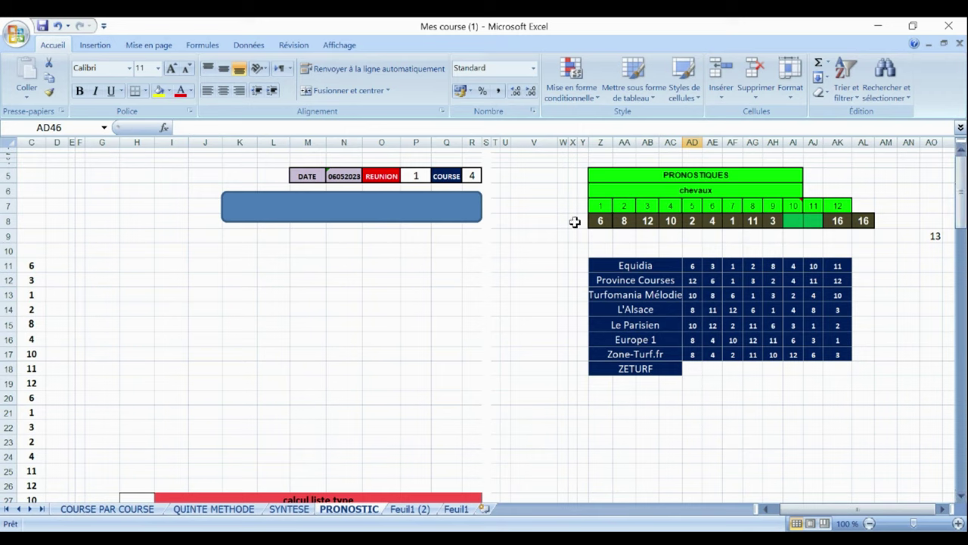
click(472, 176)
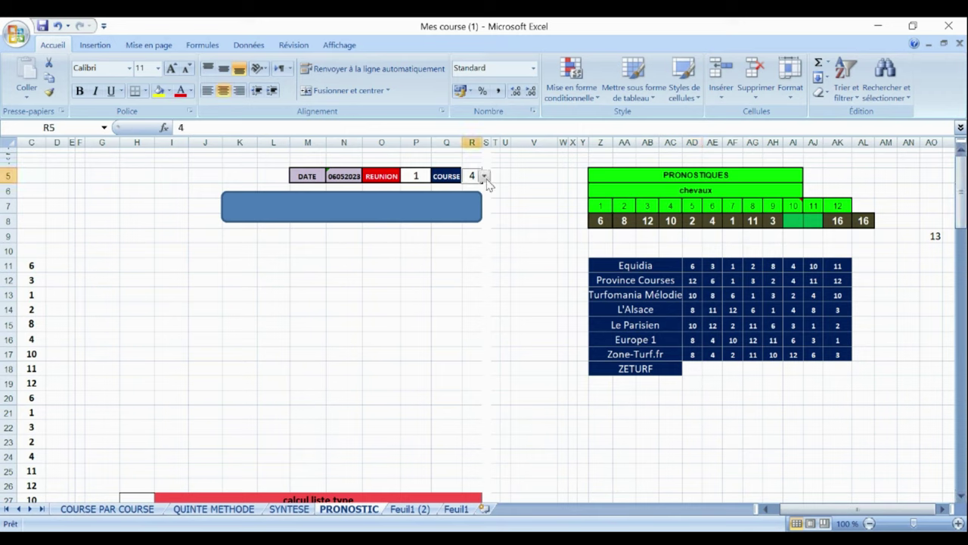
click(484, 177)
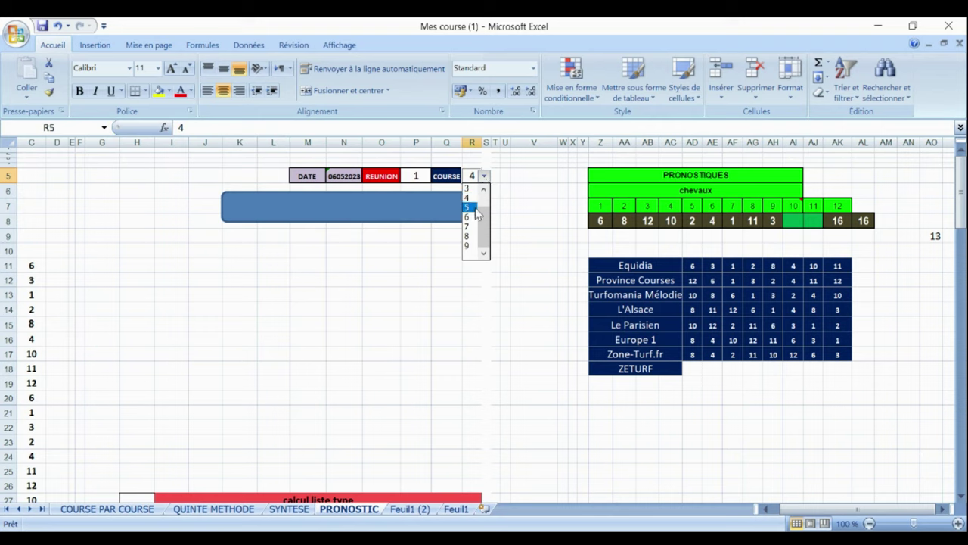
click(473, 209)
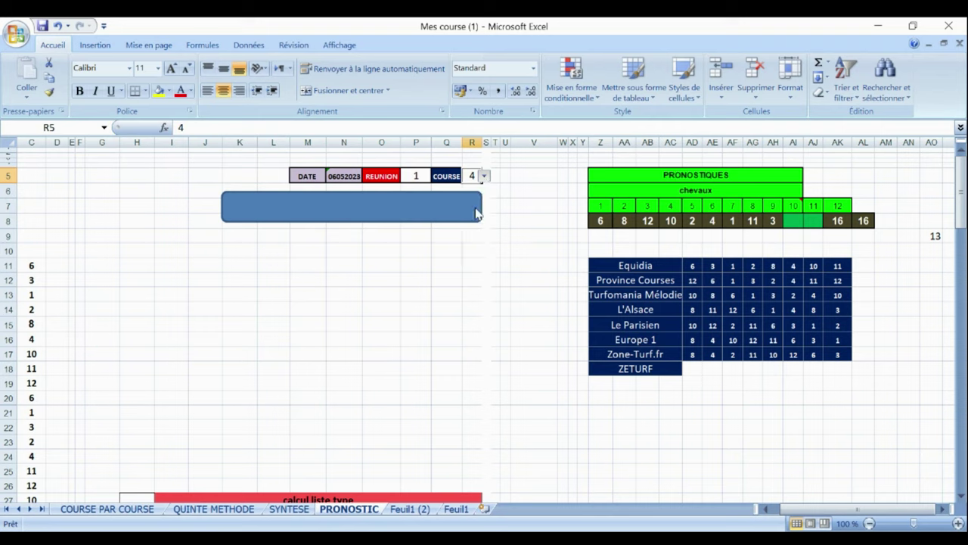
click(423, 213)
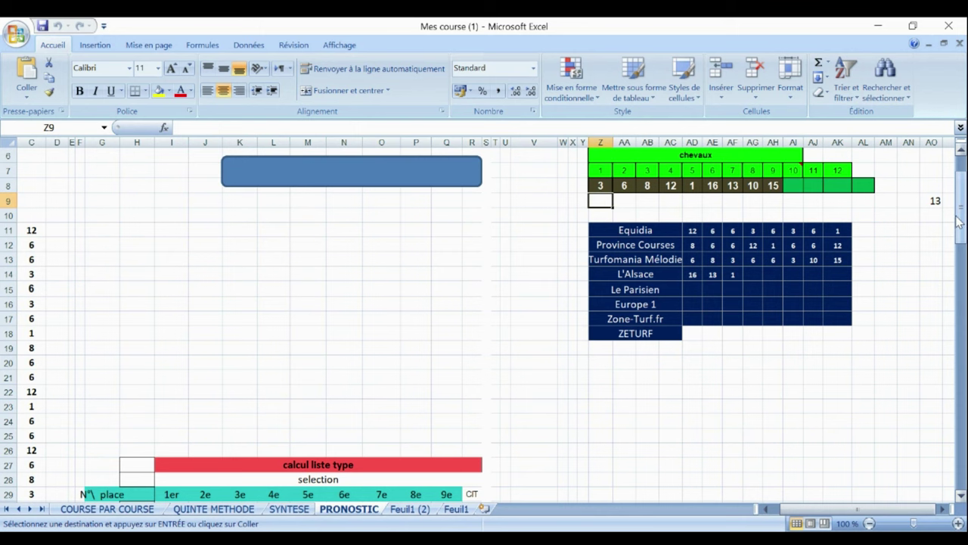
drag(960, 223, 961, 189)
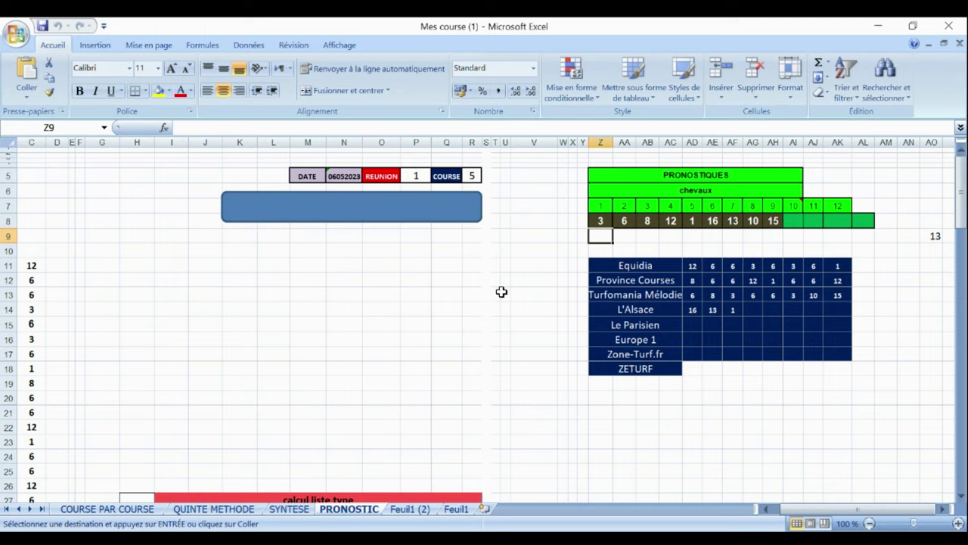
Set the COURSE number to 6 and update the forecast ranking for that race.
click(470, 174)
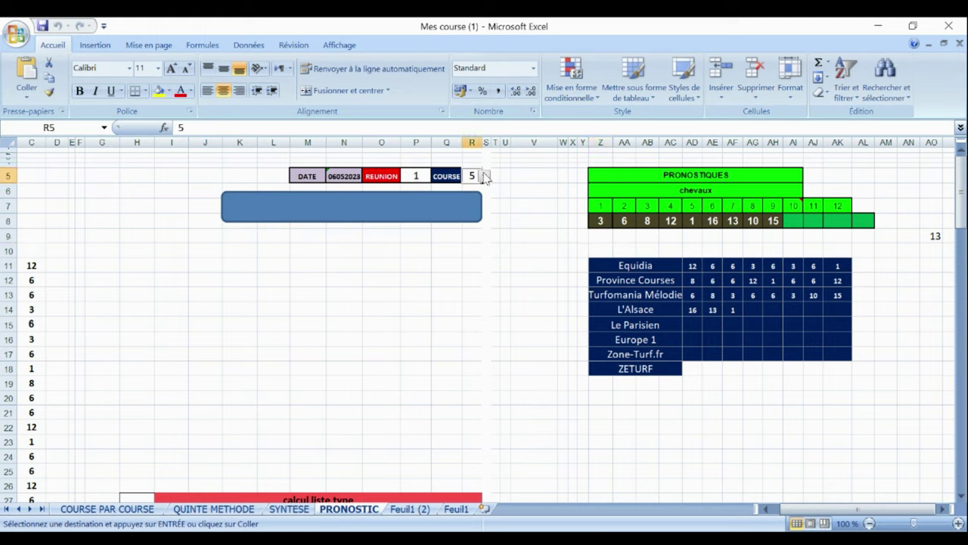
click(486, 175)
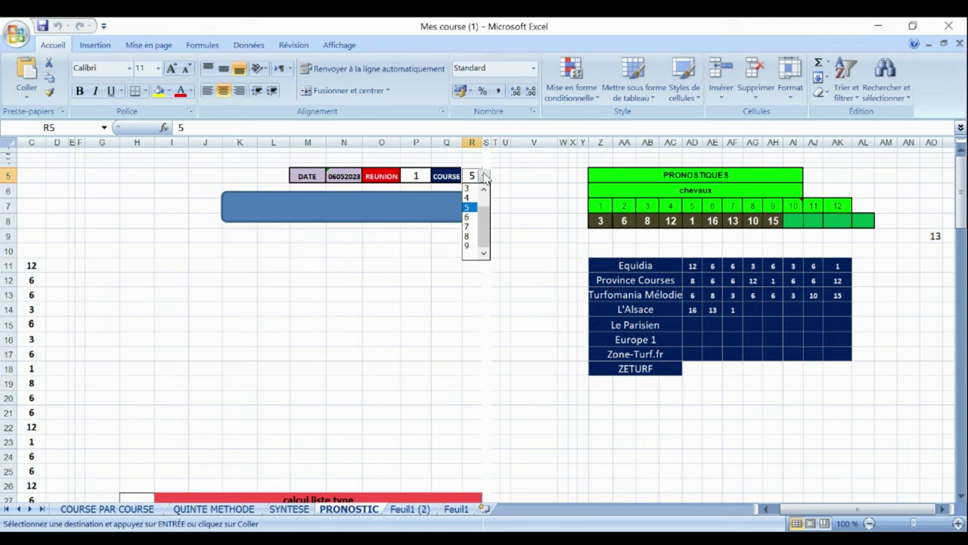
click(467, 217)
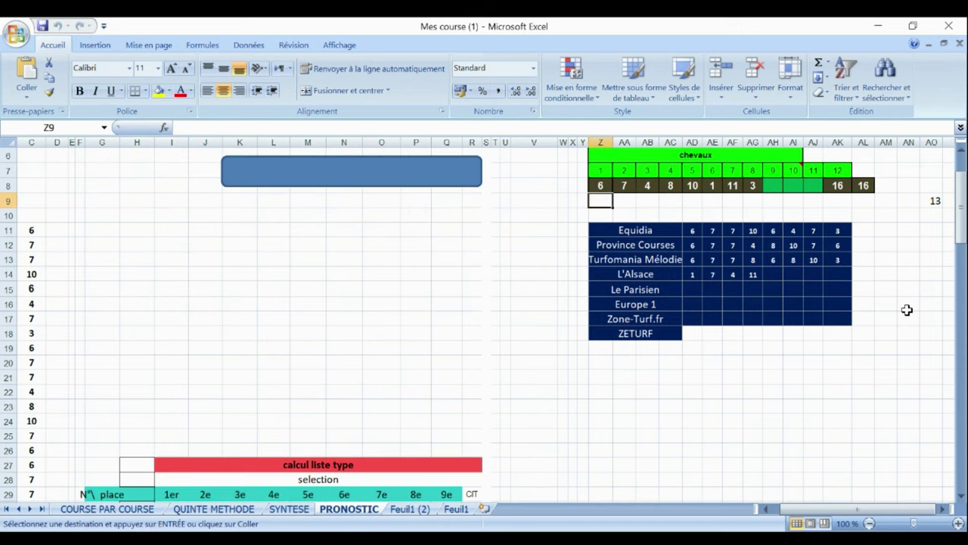
drag(962, 205, 962, 197)
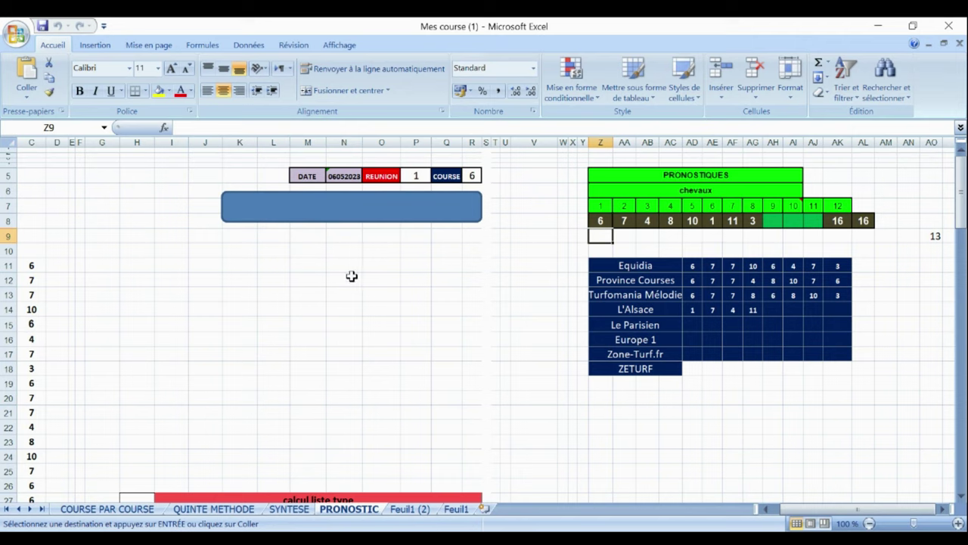
Set the COURSE number to 7 and generate the horse forecasts for that race.
click(471, 175)
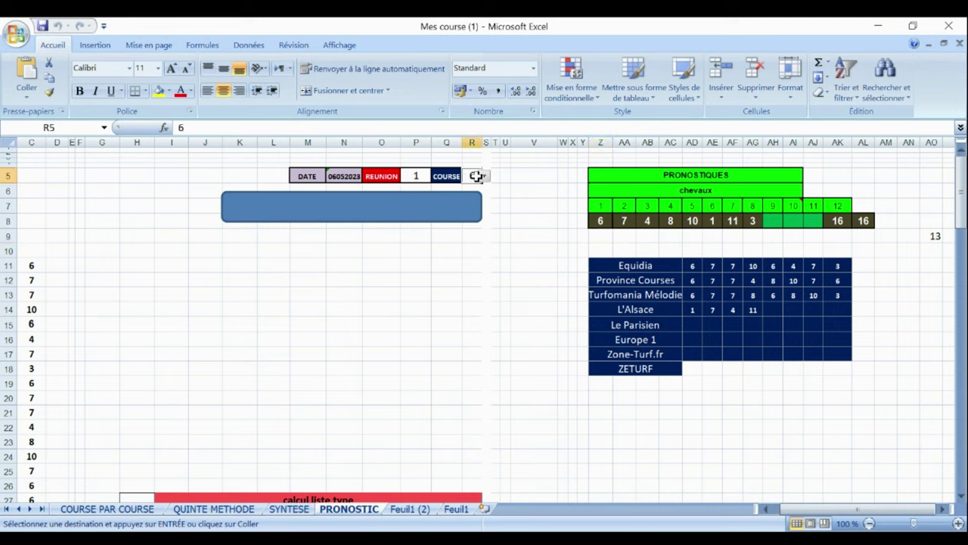
click(485, 177)
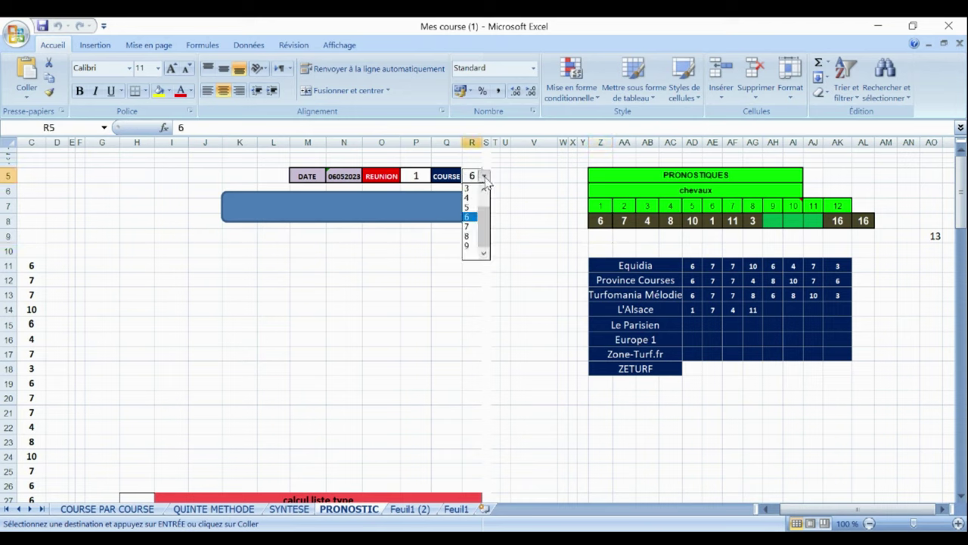
click(470, 226)
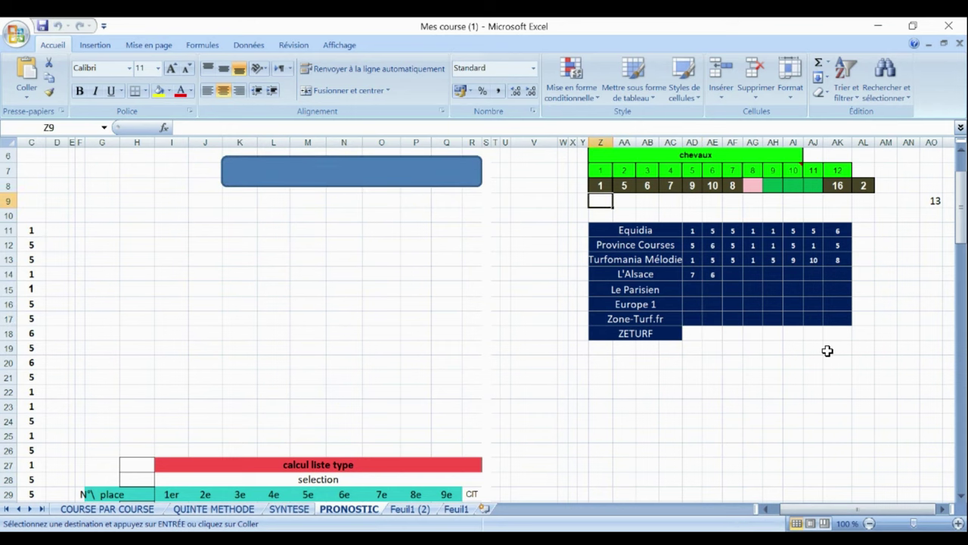
drag(961, 231, 960, 223)
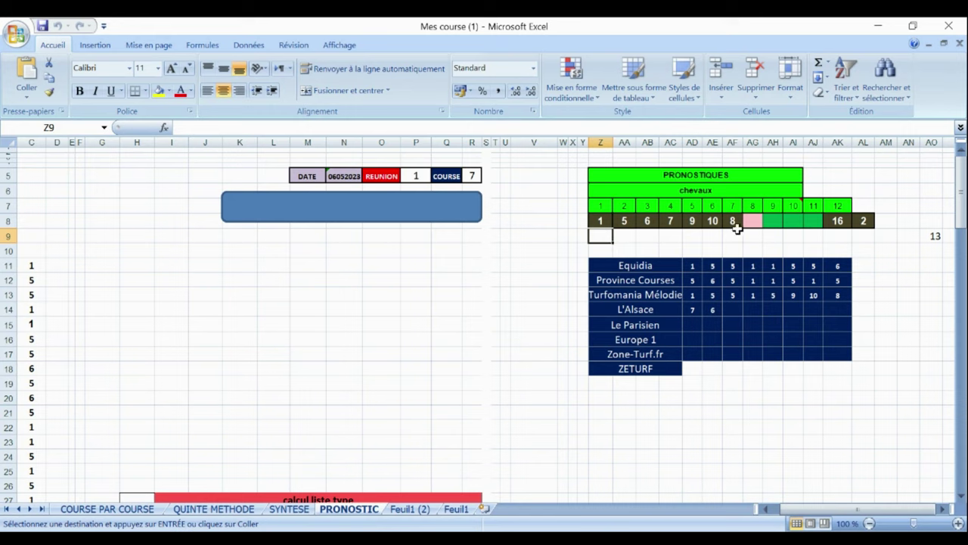
Set the COURSE number to 8 and update the PRONOSTIQUES horse ranking for that race.
click(473, 175)
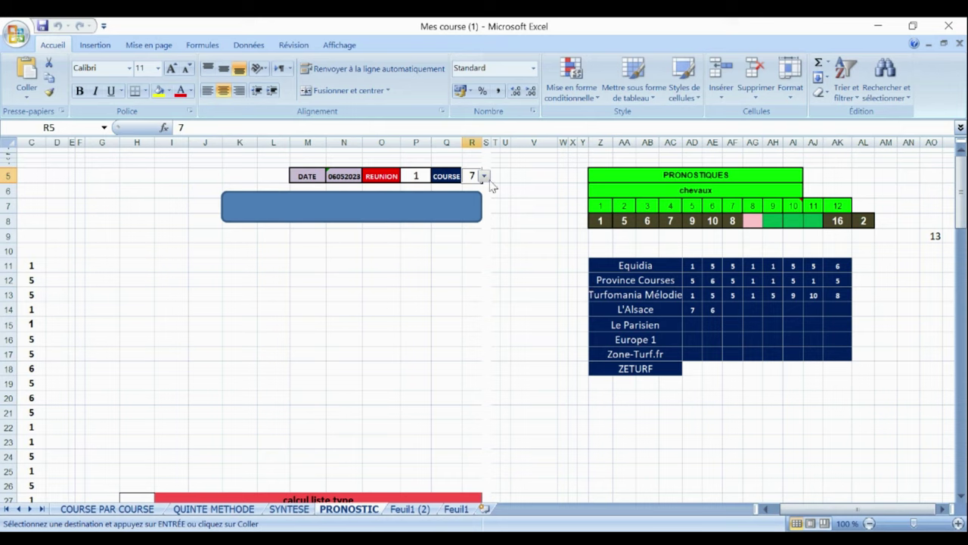
click(484, 176)
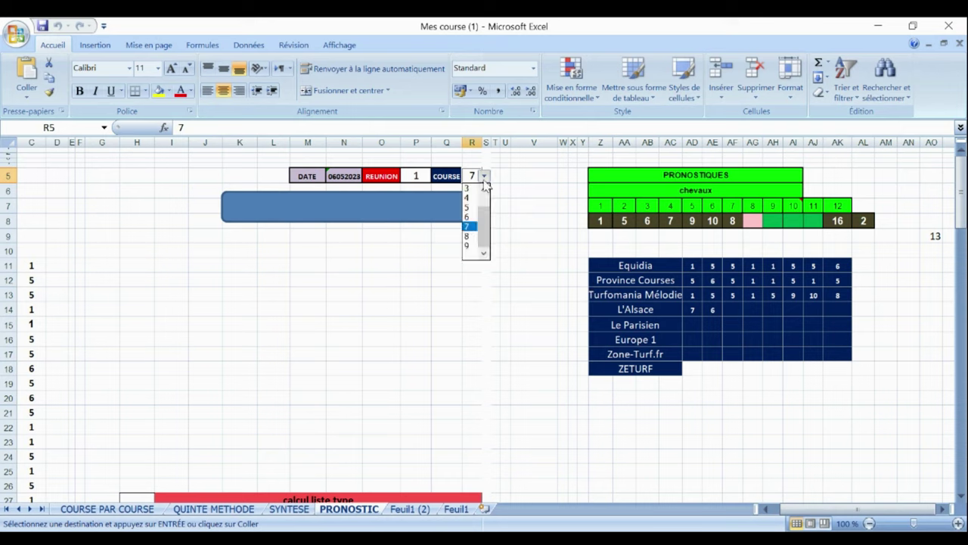
click(468, 236)
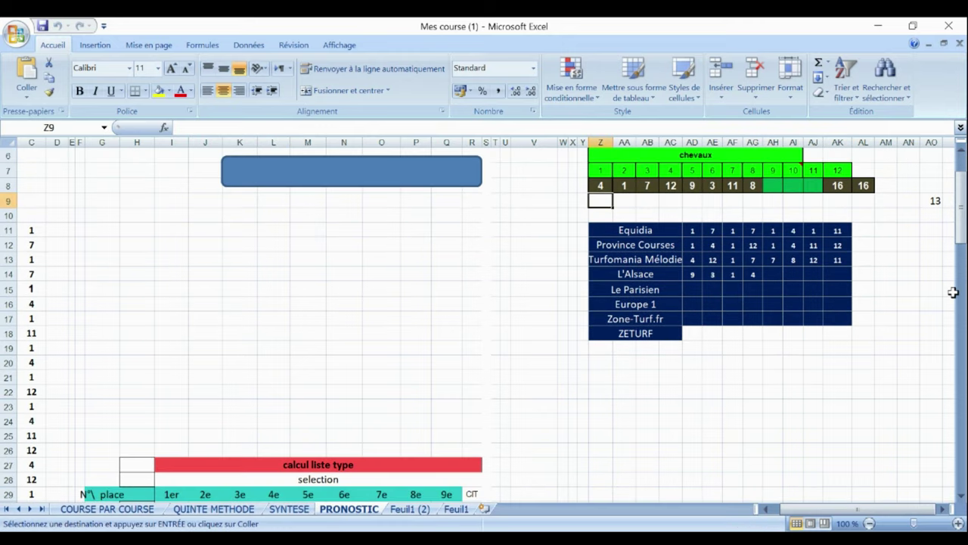
drag(959, 236, 959, 225)
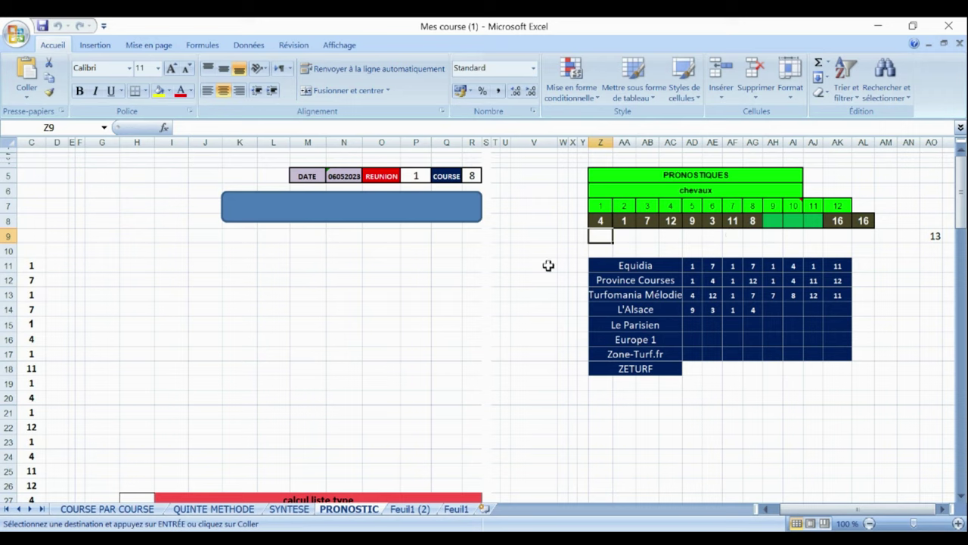
Set the COURSE number to 9 and generate that race's horse forecasts in the PRONOSTIQUES table.
click(470, 176)
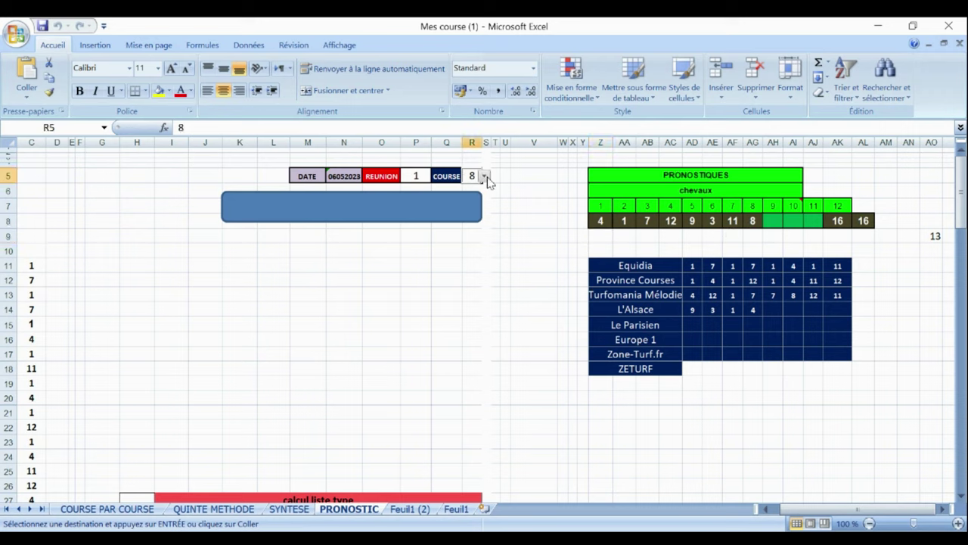
click(486, 177)
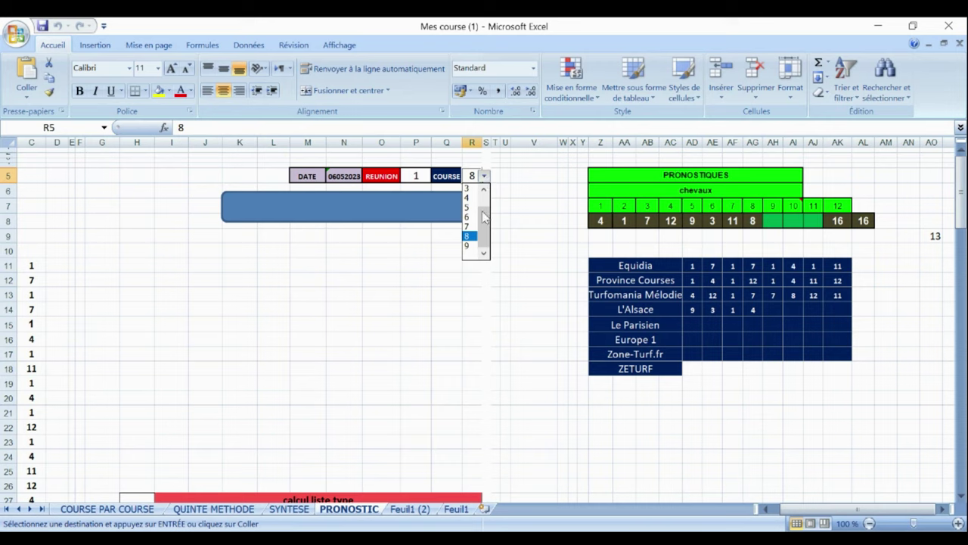
click(468, 245)
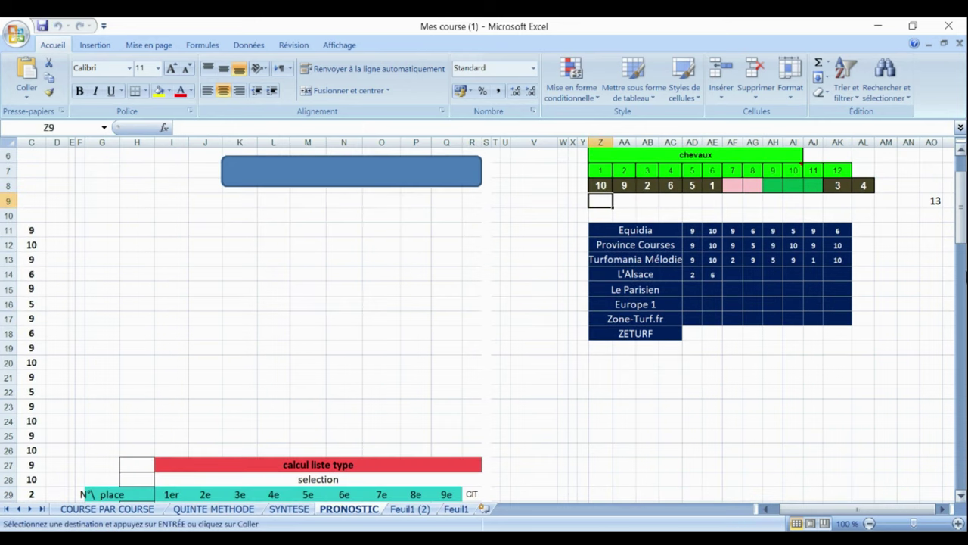
drag(961, 205, 961, 190)
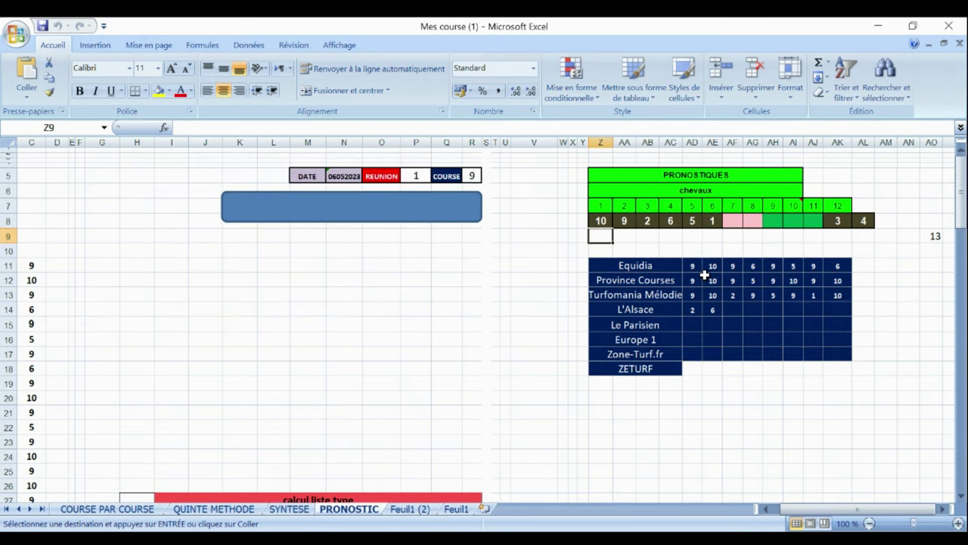